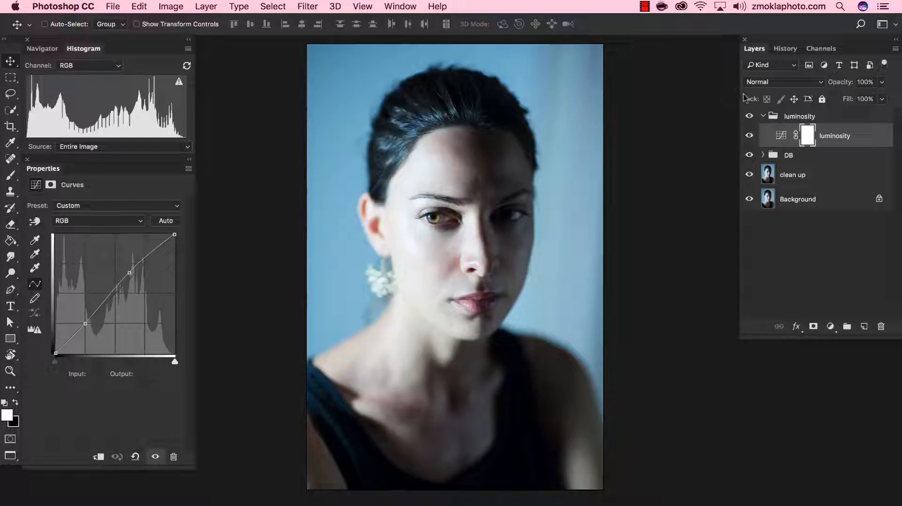
# Step: Examine the contents of the luminosity and DB layer groups, including the Global DB and Local DB subgroups
pyautogui.click(763, 117)
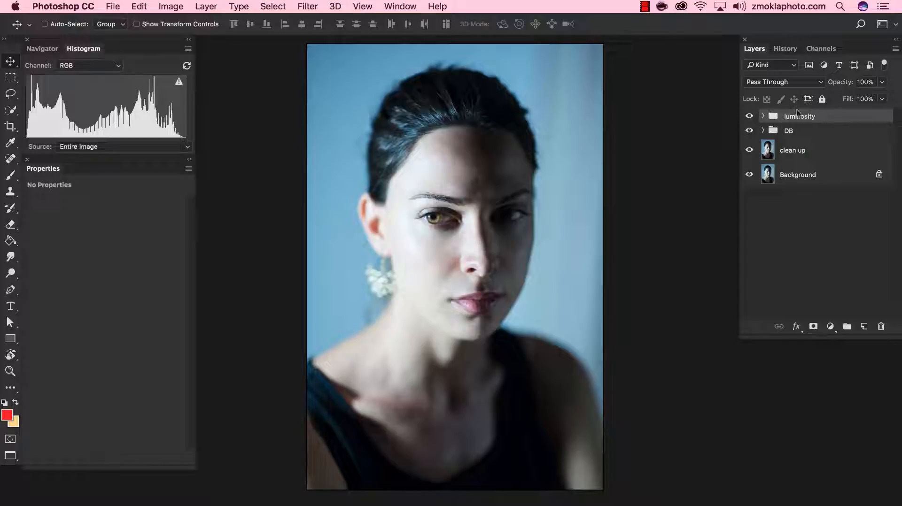
pyautogui.click(762, 118)
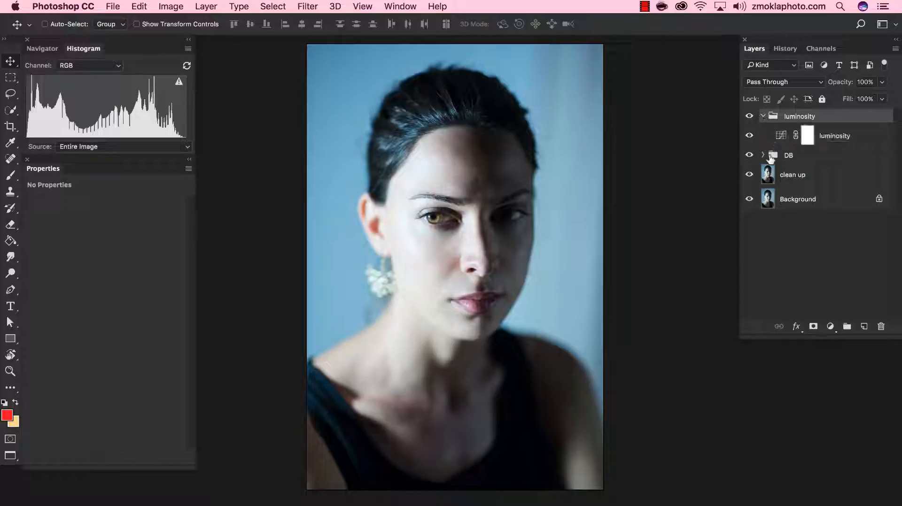
pyautogui.click(763, 156)
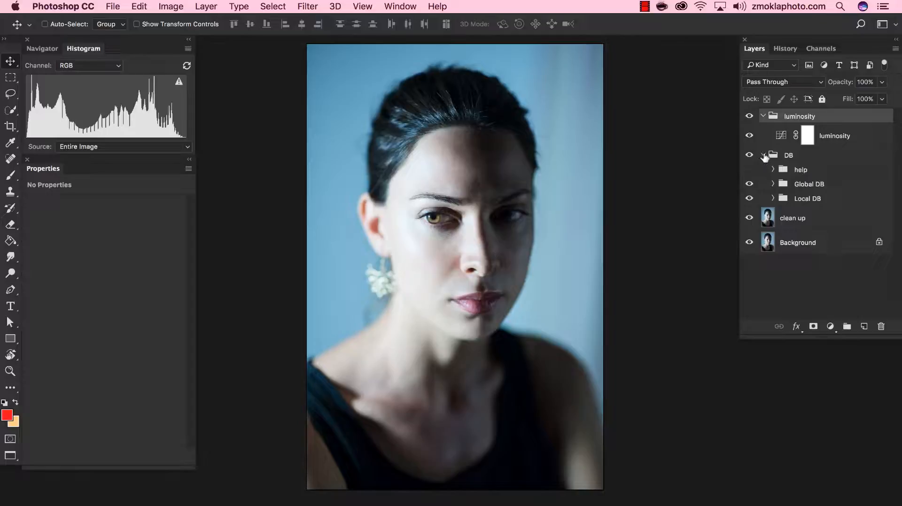
pyautogui.click(763, 155)
pyautogui.click(763, 117)
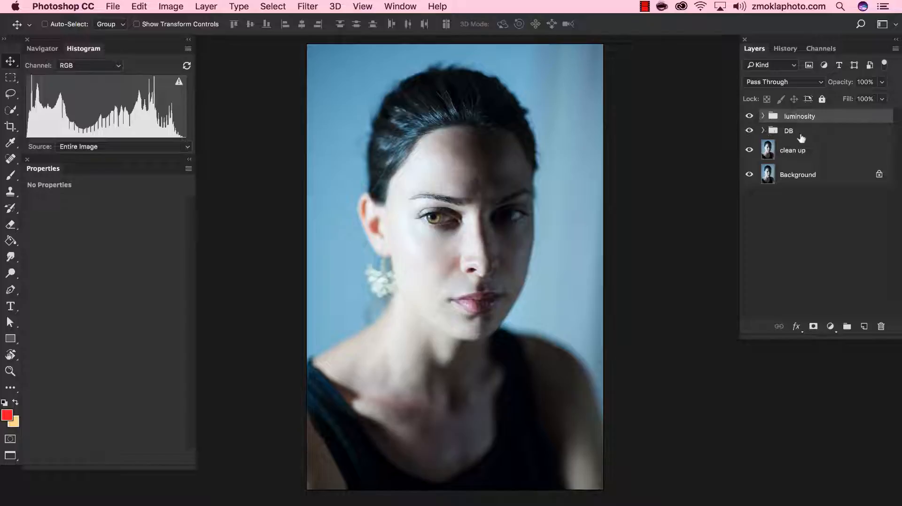
pyautogui.click(763, 130)
pyautogui.click(771, 174)
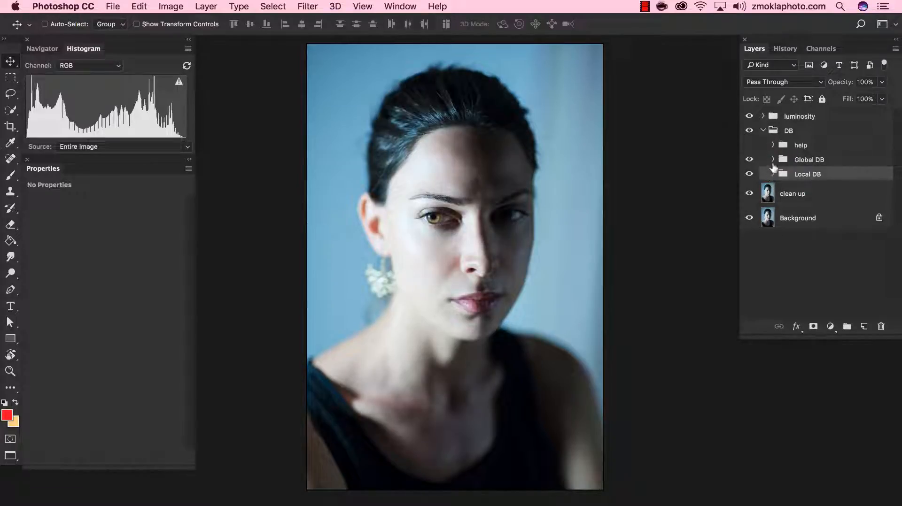
pyautogui.click(773, 159)
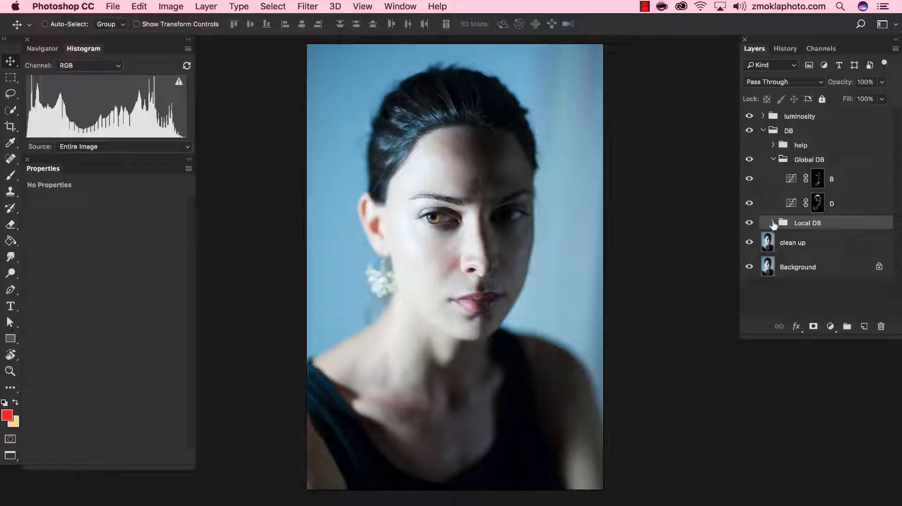
pyautogui.click(772, 223)
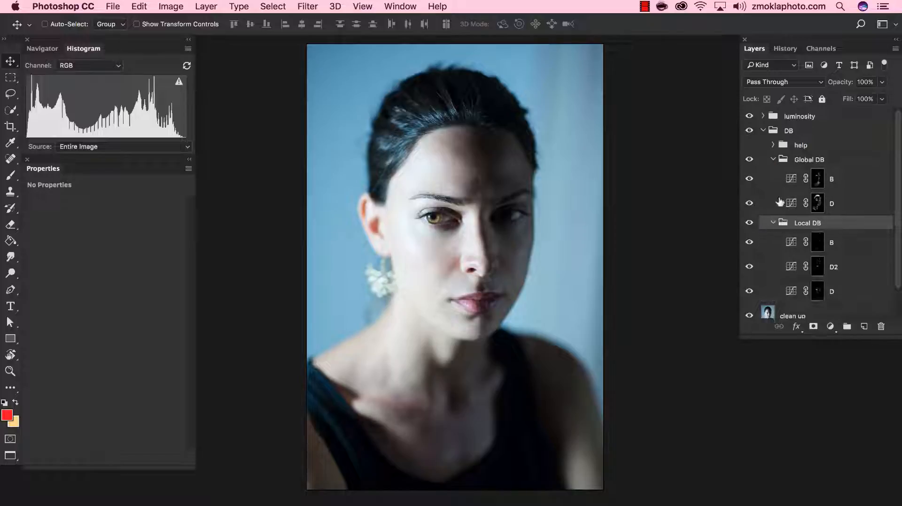
pyautogui.click(772, 159)
pyautogui.click(774, 174)
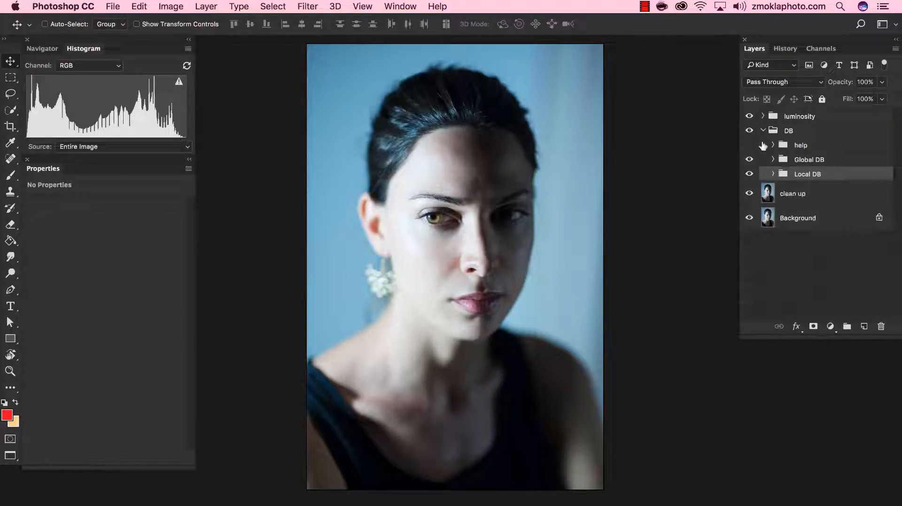
pyautogui.click(763, 130)
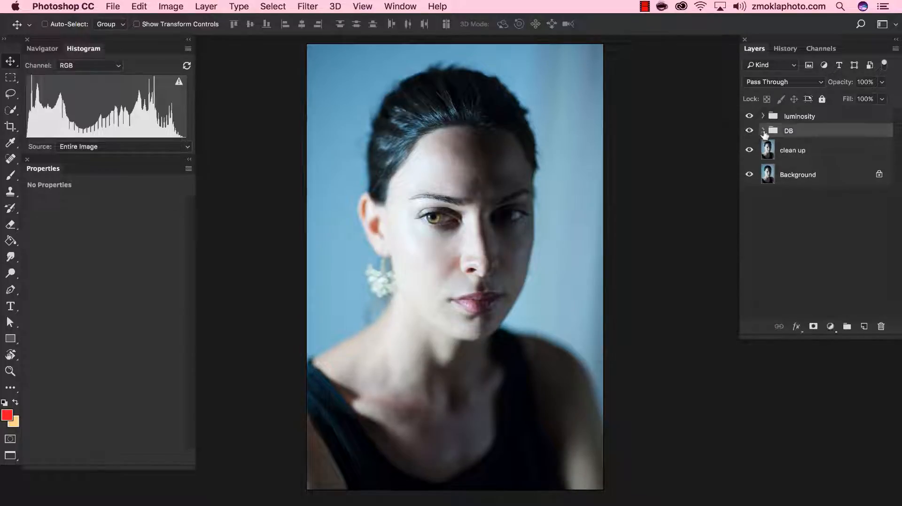
# Step: Stamp all visible layers into a new merged layer above the luminosity group
pyautogui.click(823, 118)
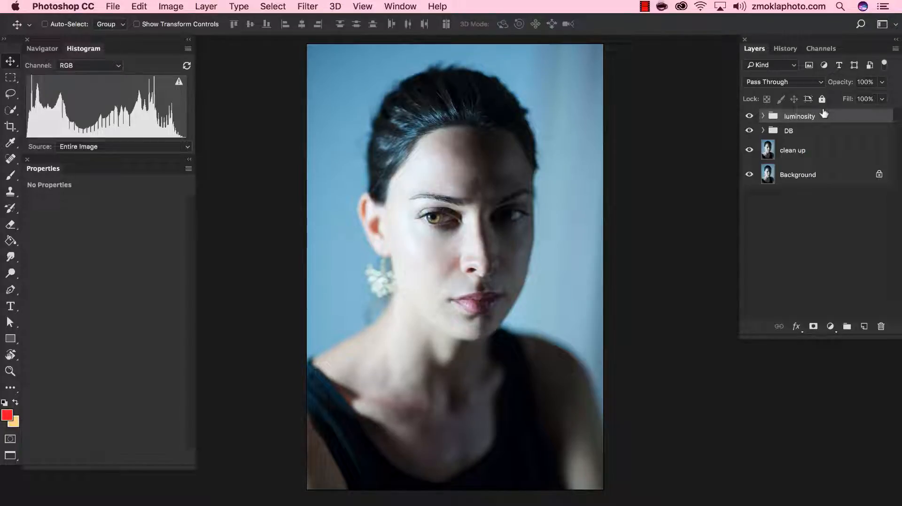
pyautogui.press('super+alt+shift+e')
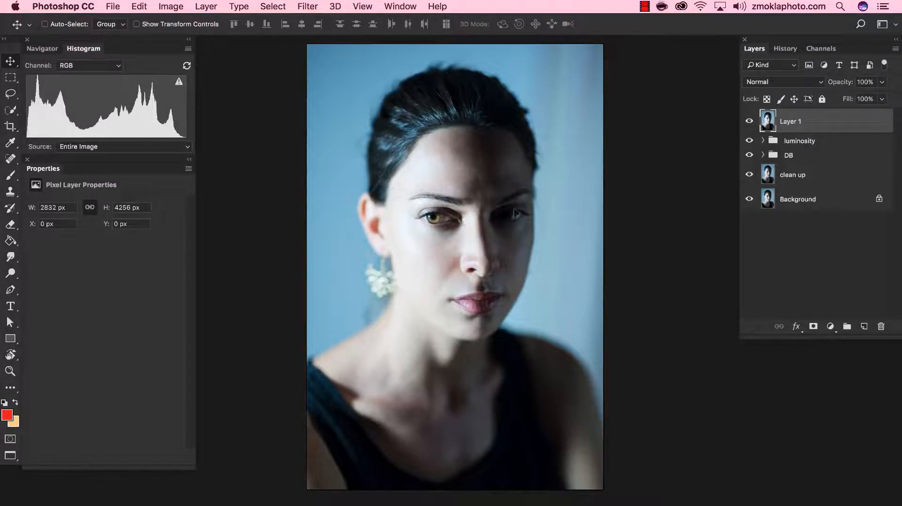
# Step: Try shifting the merged layer over the portrait, undo the move, and look inside the DB group
pyautogui.moveTo(515, 214); pyautogui.dragTo(507, 238)
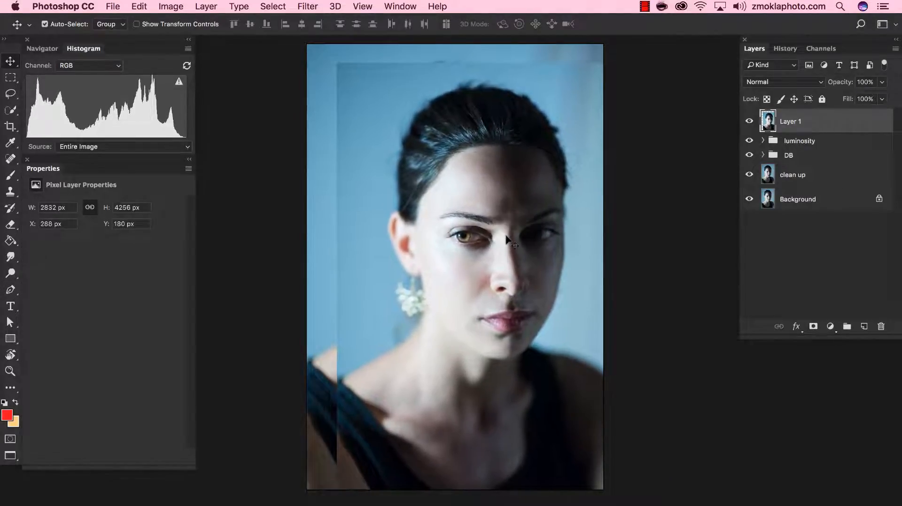
pyautogui.press('super+z')
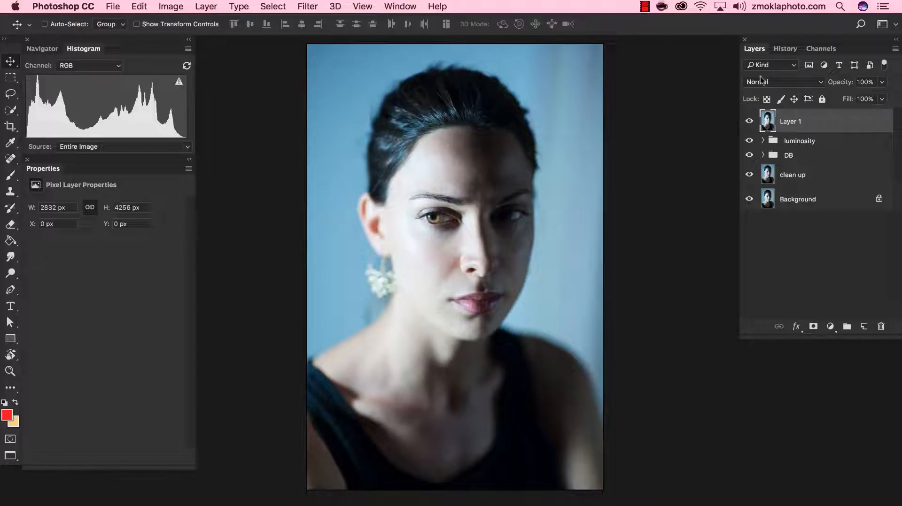
pyautogui.click(763, 156)
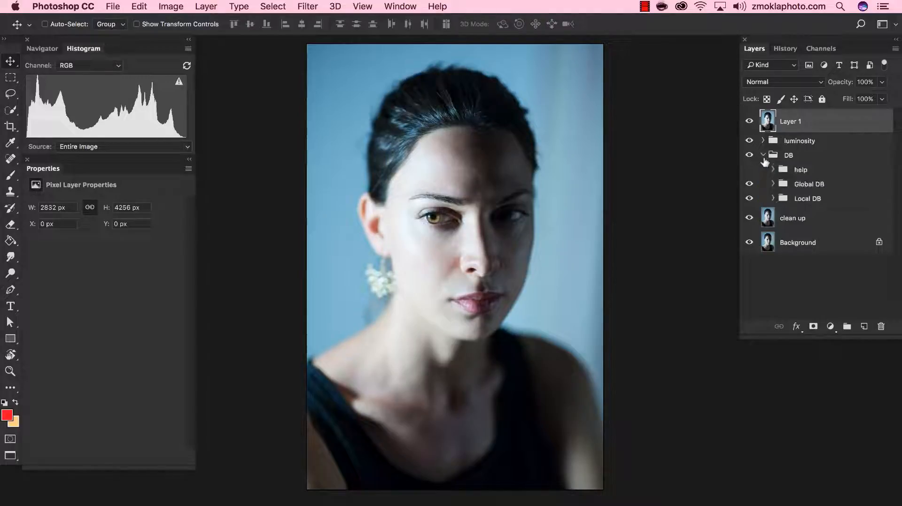
pyautogui.click(763, 156)
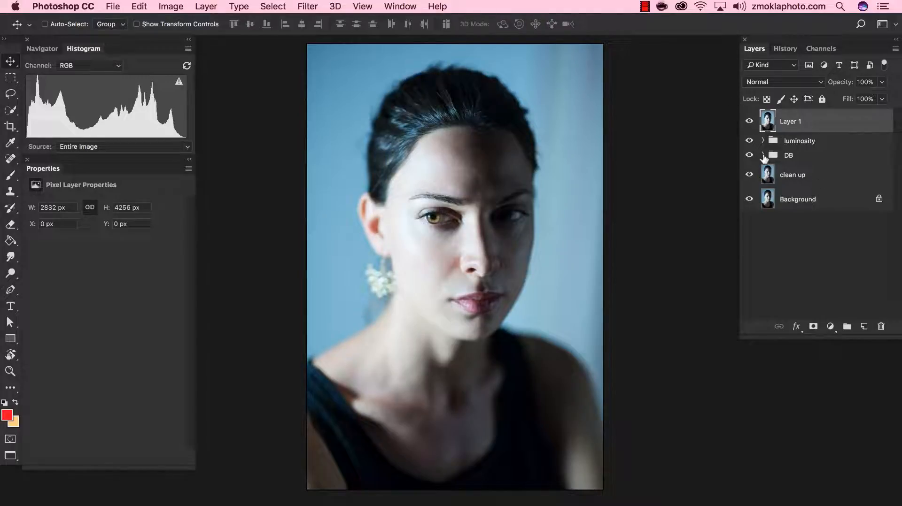
# Step: Rename the merged layer "sharpen" and set its blend mode to Overlay
pyautogui.doubleClick(792, 121)
pyautogui.write('sharpen')
pyautogui.press('Return')
pyautogui.click(773, 82)
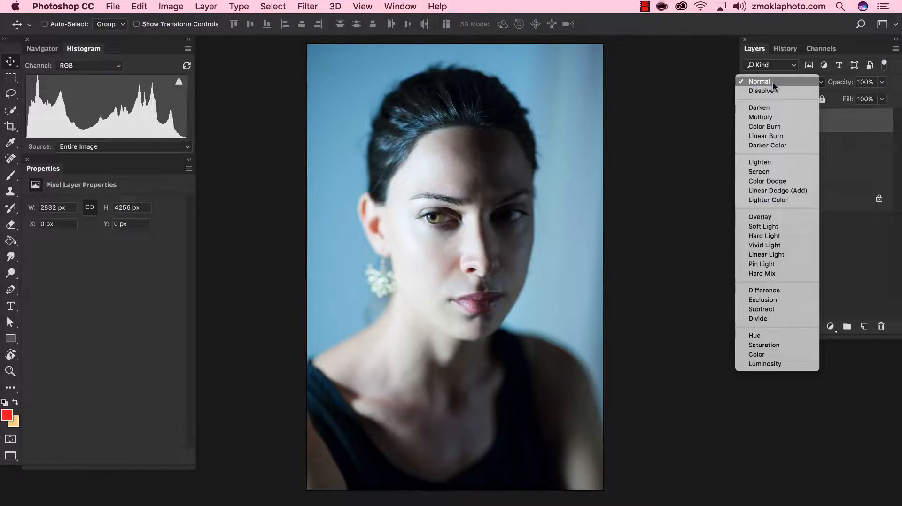
pyautogui.click(759, 218)
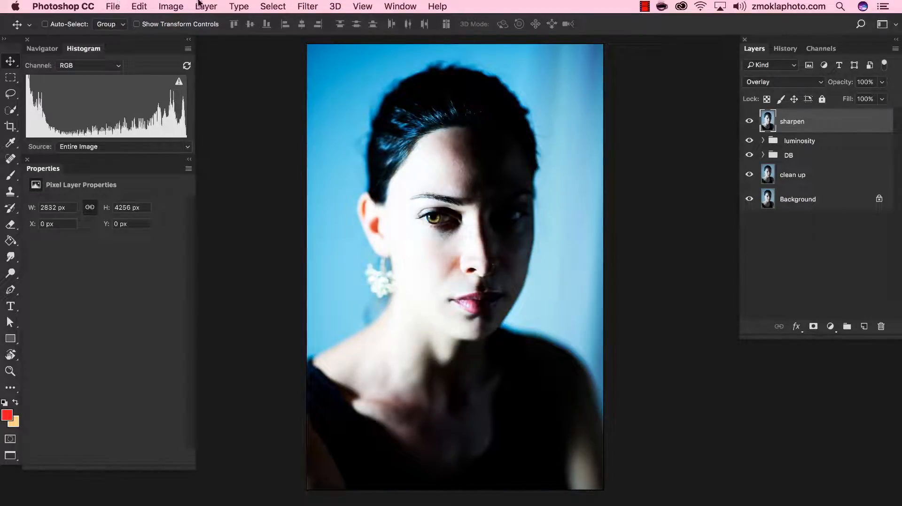
# Step: Open the High Pass filter on the sharpen layer and place its dialog clear of the face
pyautogui.click(314, 8)
pyautogui.moveTo(350, 267)
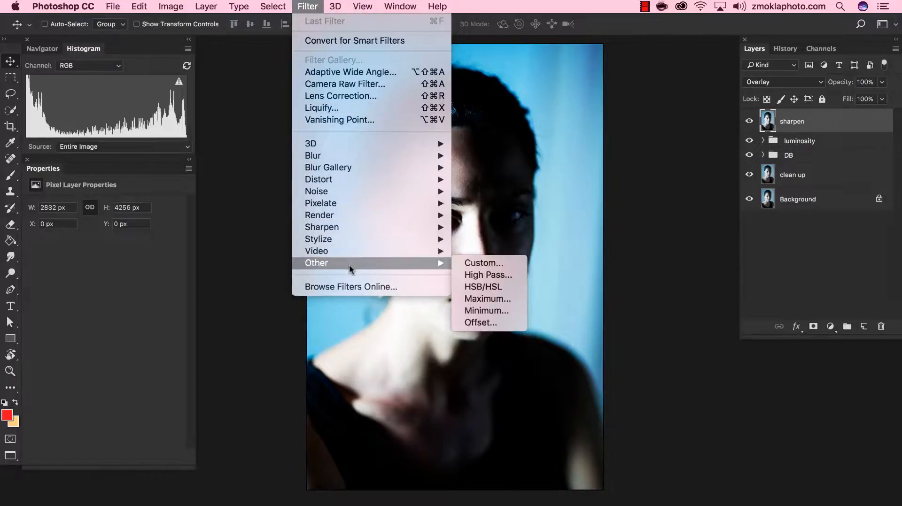
pyautogui.click(502, 275)
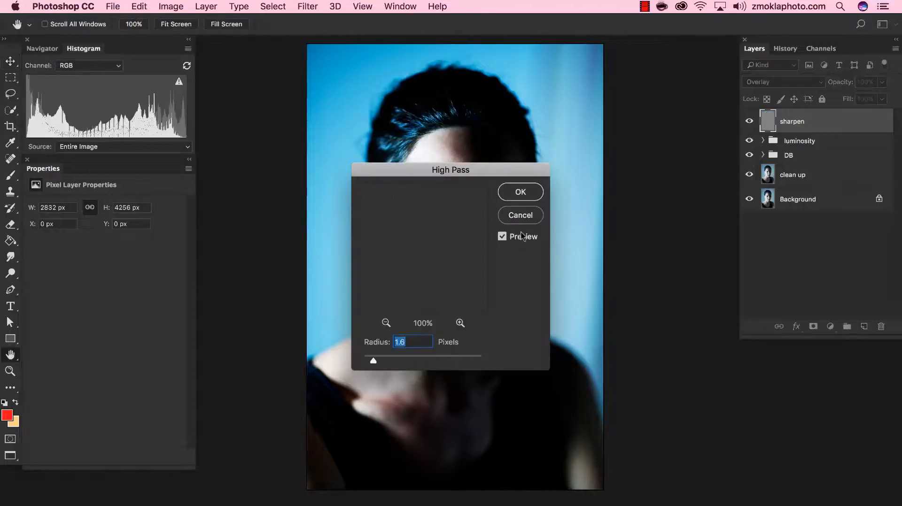
pyautogui.moveTo(499, 176); pyautogui.dragTo(705, 95)
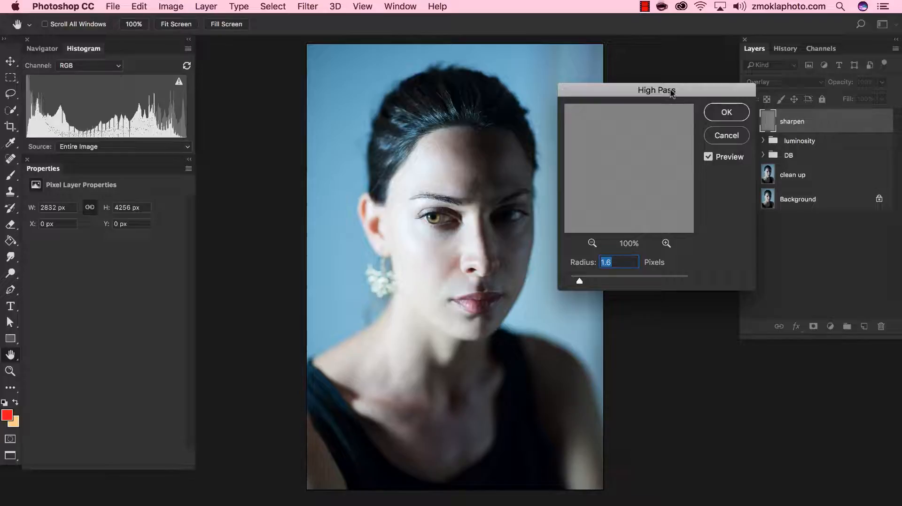
pyautogui.press('alt')
pyautogui.press('alt+super+0')
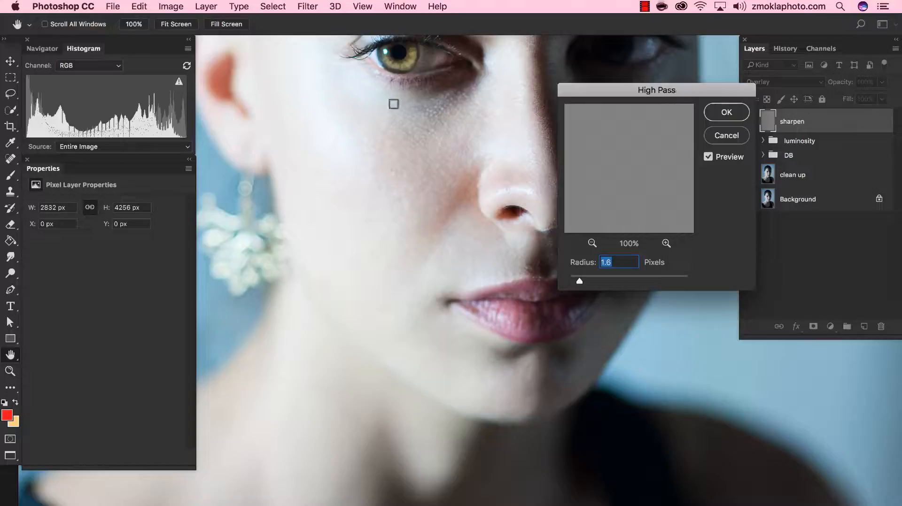
pyautogui.moveTo(472, 115); pyautogui.dragTo(439, 254)
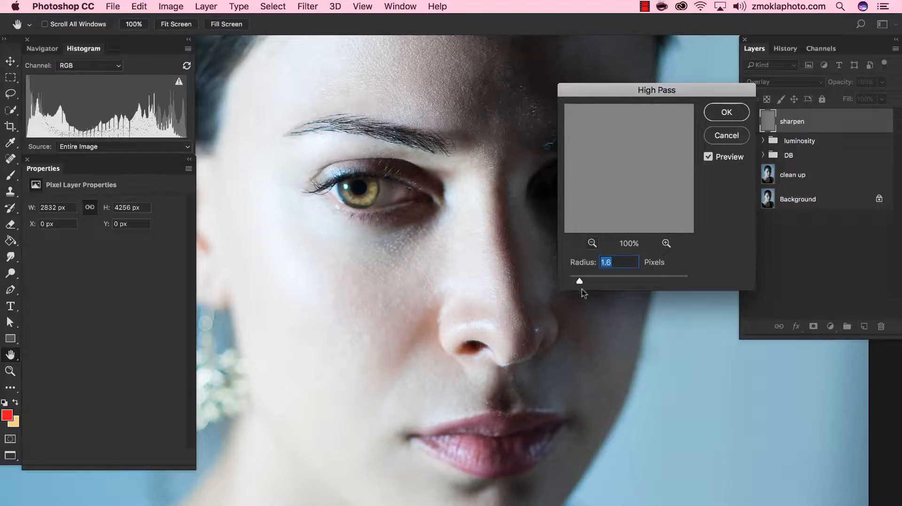
# Step: Try High Pass radii from the low end of the range up to 33.1 pixels on the sharpen layer
pyautogui.moveTo(579, 282); pyautogui.dragTo(569, 282)
pyautogui.moveTo(569, 282); pyautogui.dragTo(623, 282)
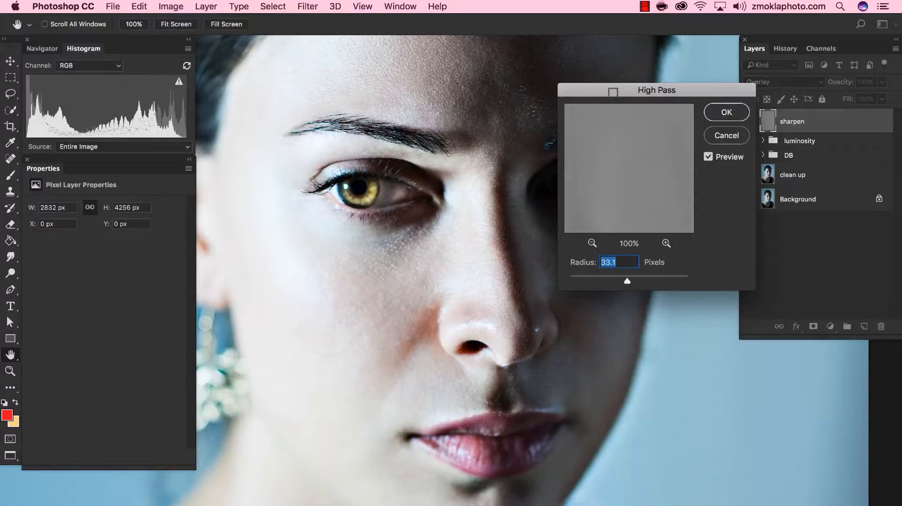
pyautogui.moveTo(610, 89); pyautogui.dragTo(679, 104)
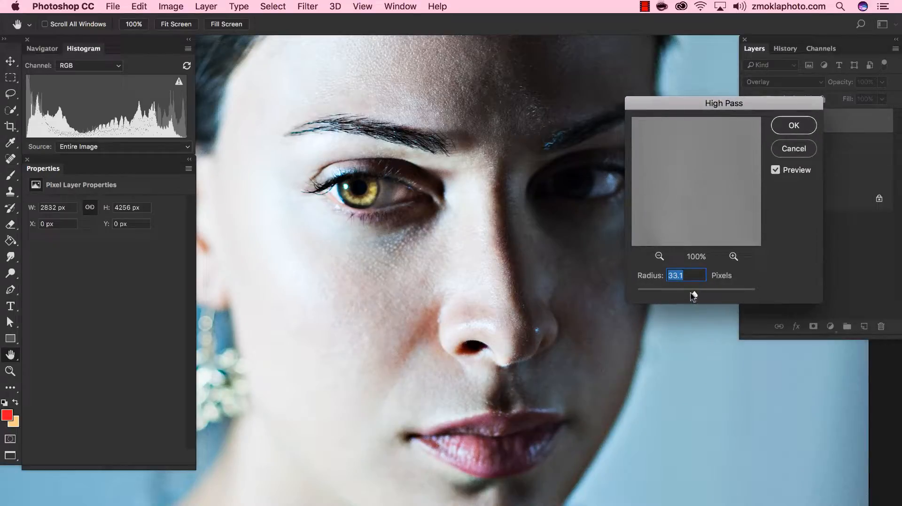
# Step: Set the High Pass radius to 1.3 pixels, compare with the preview off and on, and apply the filter
pyautogui.moveTo(694, 295); pyautogui.dragTo(644, 296)
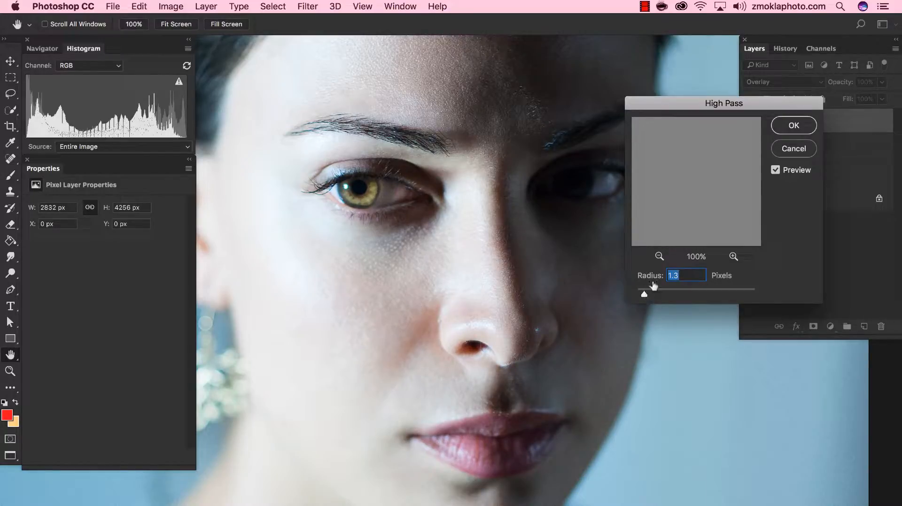
pyautogui.click(774, 171)
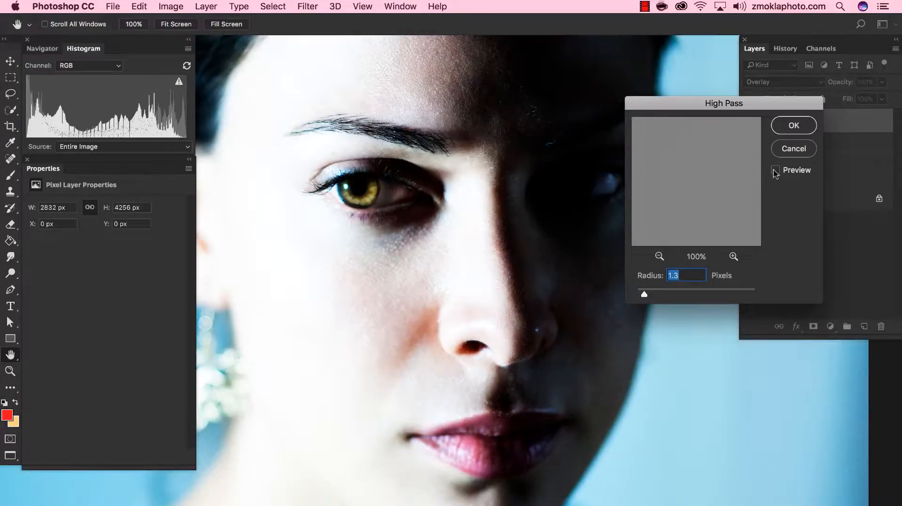
pyautogui.click(774, 171)
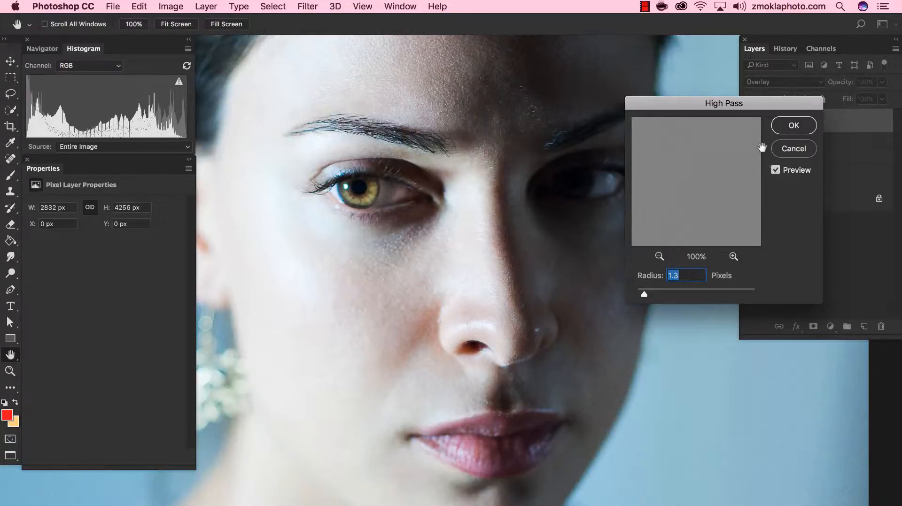
pyautogui.click(793, 126)
# Step: Compare the portrait with the sharpen layer hidden and shown
pyautogui.press('super+plus')
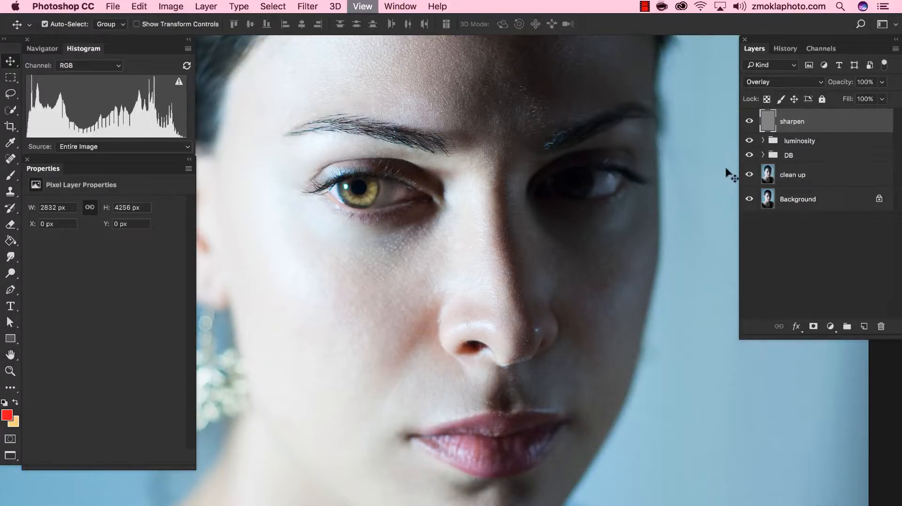
pyautogui.press('super+minus')
pyautogui.moveTo(512, 244); pyautogui.dragTo(501, 182)
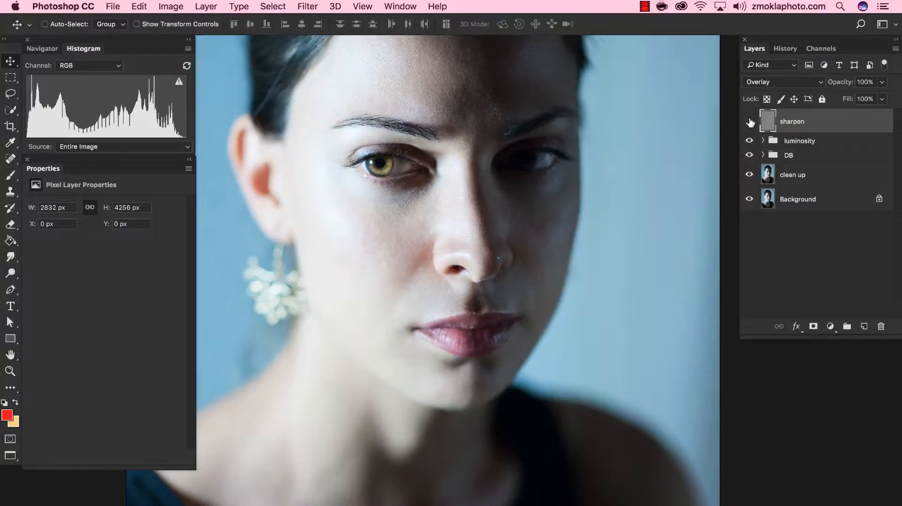
pyautogui.click(749, 122)
pyautogui.click(750, 122)
# Step: Compare the original Background layer on its own with the full retouch and examine the sharpened portrait
pyautogui.keyDown('alt'); pyautogui.click(748, 200); pyautogui.keyUp('alt')
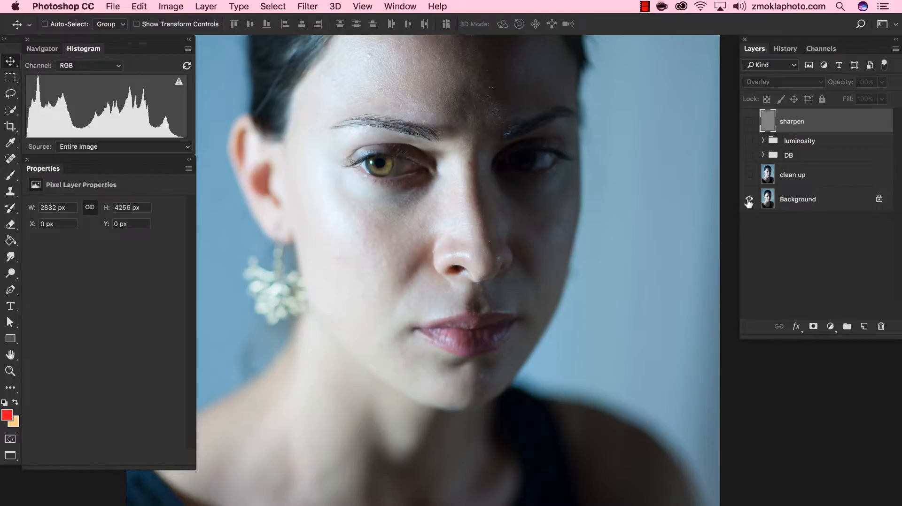
pyautogui.keyDown('alt'); pyautogui.click(749, 201); pyautogui.keyUp('alt')
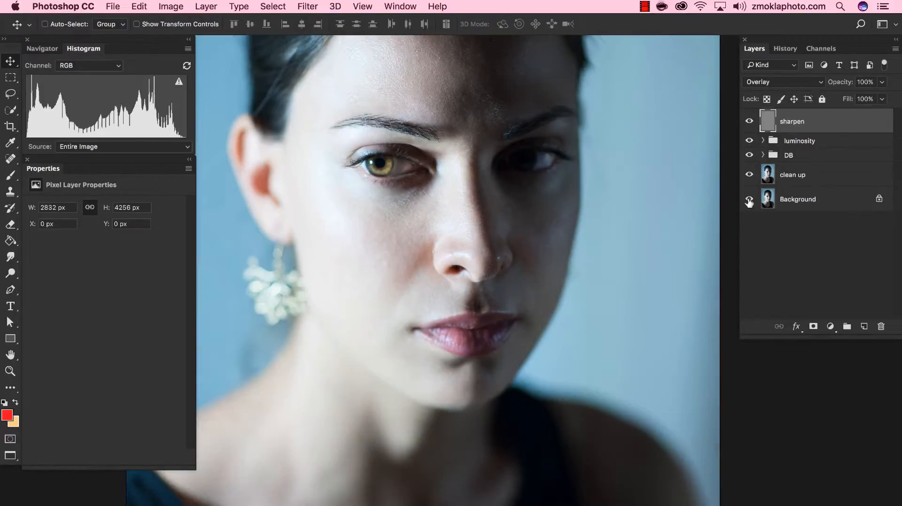
pyautogui.keyDown('alt'); pyautogui.click(749, 201); pyautogui.keyUp('alt')
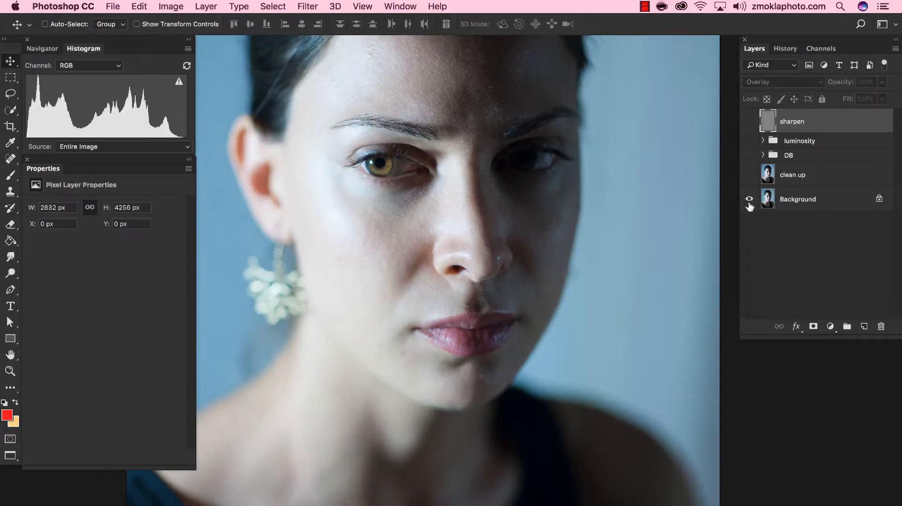
pyautogui.keyDown('alt'); pyautogui.click(749, 200); pyautogui.keyUp('alt')
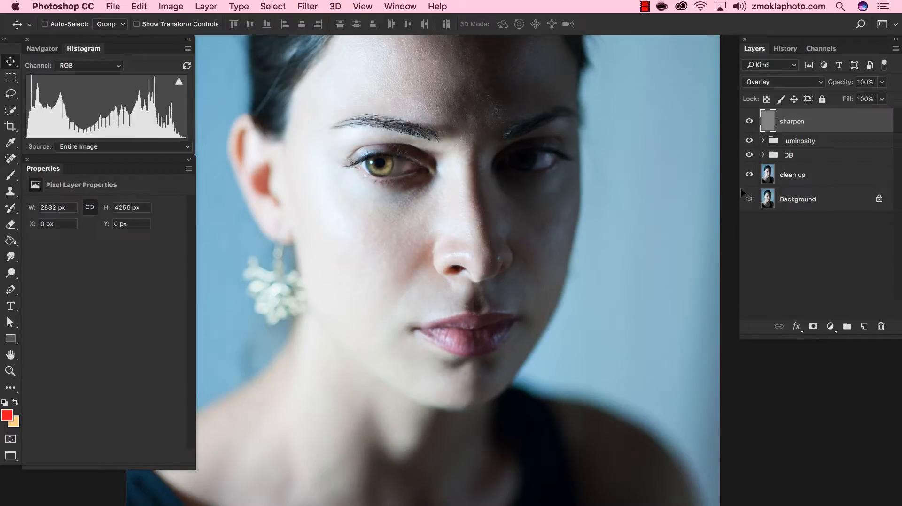
pyautogui.moveTo(640, 169); pyautogui.dragTo(636, 207)
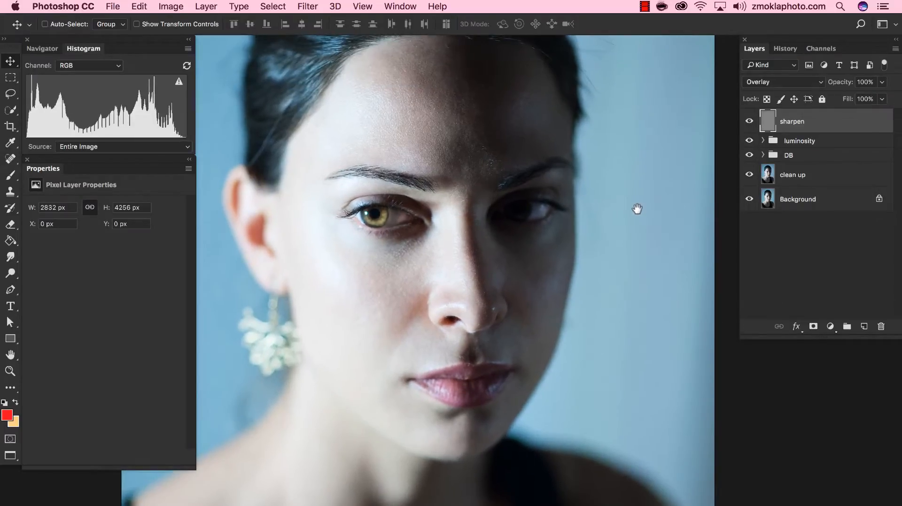
pyautogui.press('super+minus')
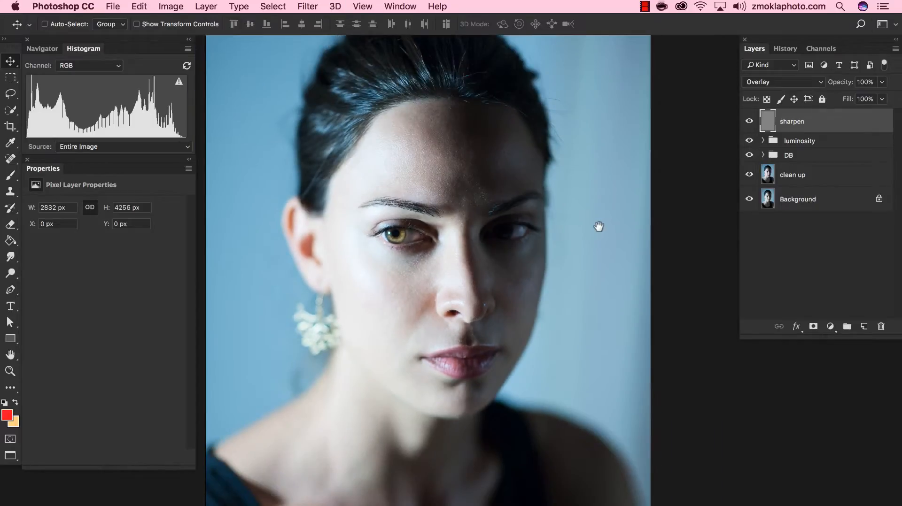
pyautogui.moveTo(597, 233); pyautogui.dragTo(601, 205)
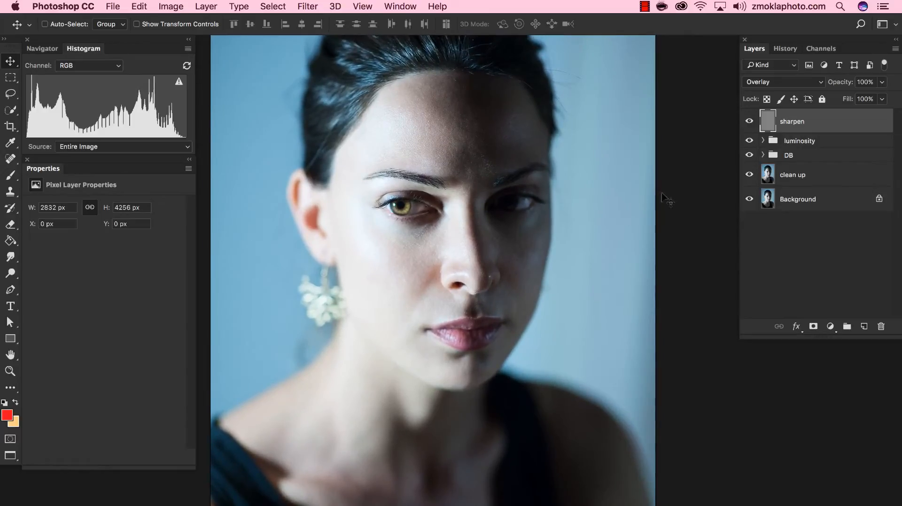